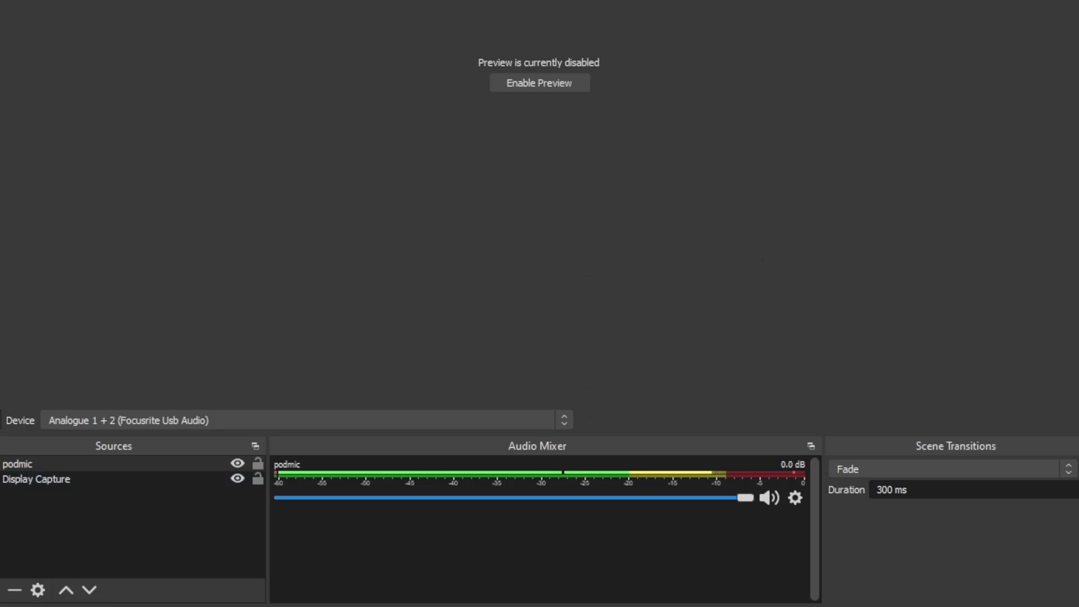
- Tick Mono for the podmic channel in Advanced Audio Properties
right_click(598, 484)
click(672, 472)
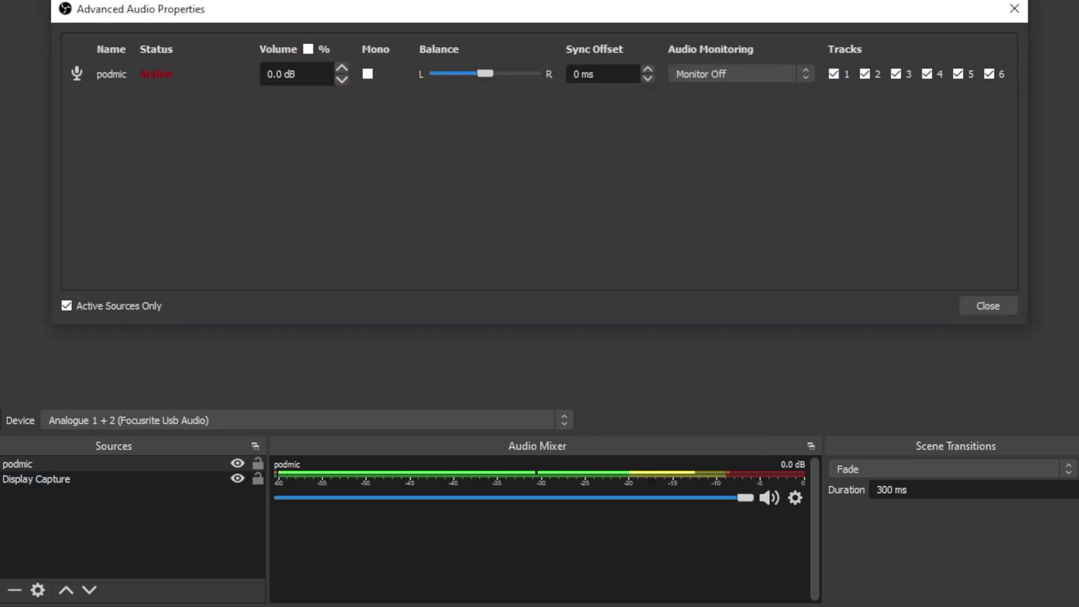
click(368, 74)
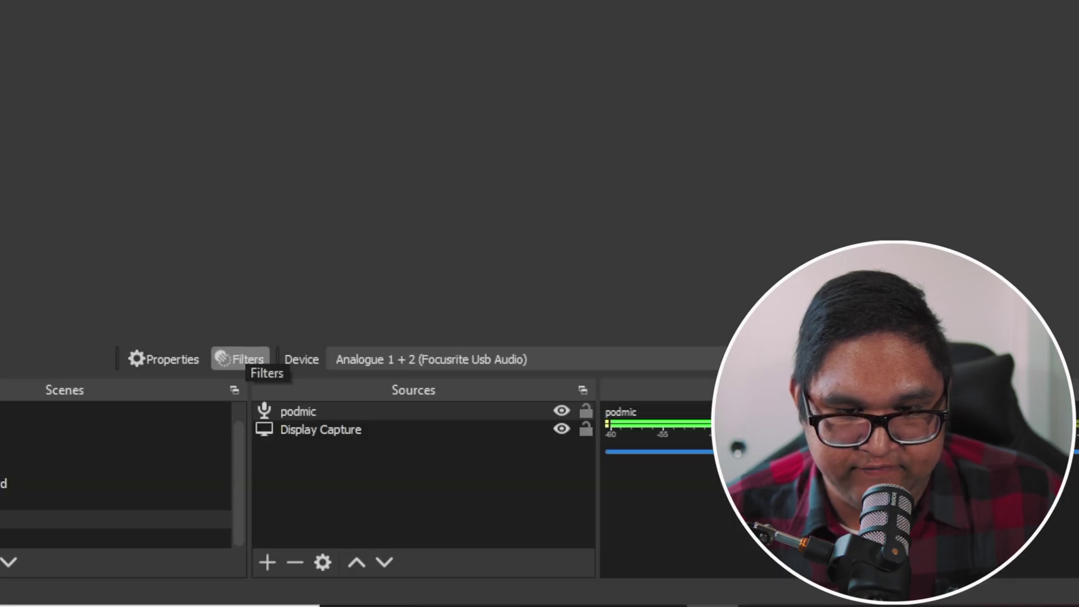
click(141, 470)
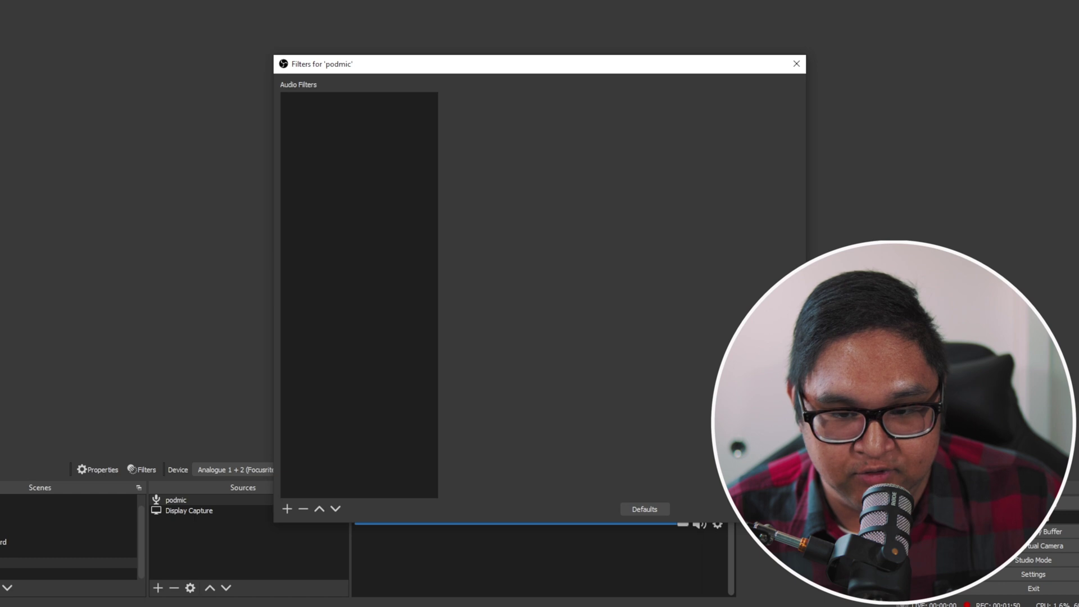
- Add a Noise Suppression filter to podmic using the RNNoise method
click(288, 509)
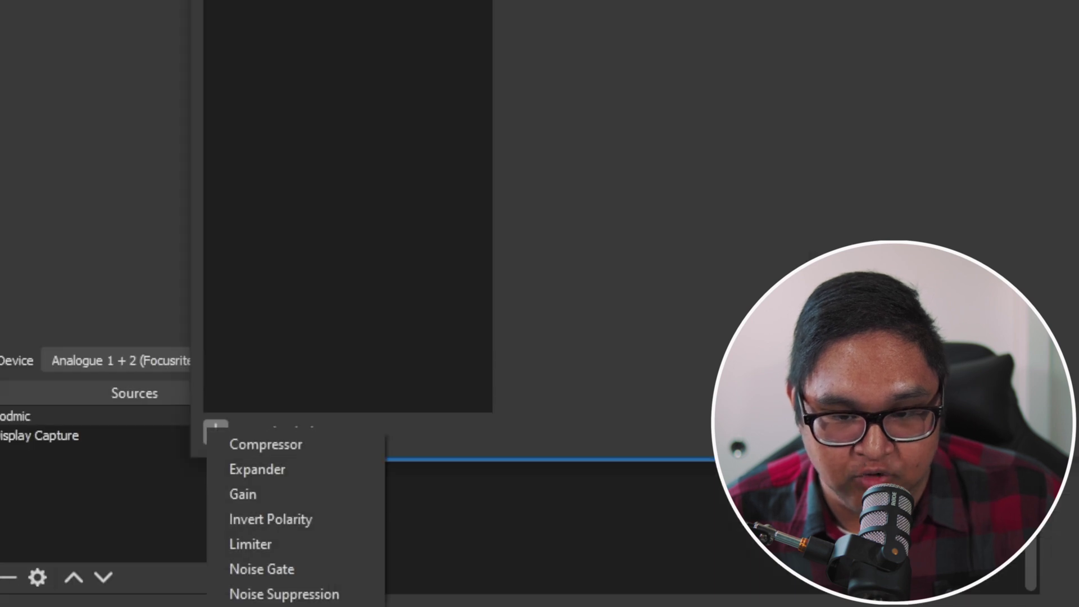
click(284, 594)
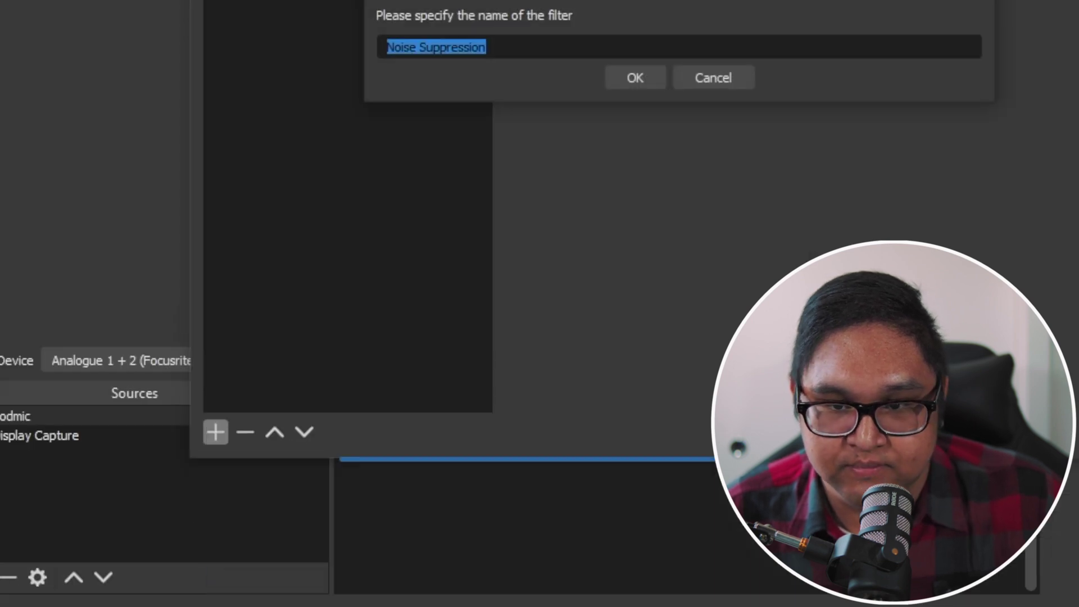
key(Return)
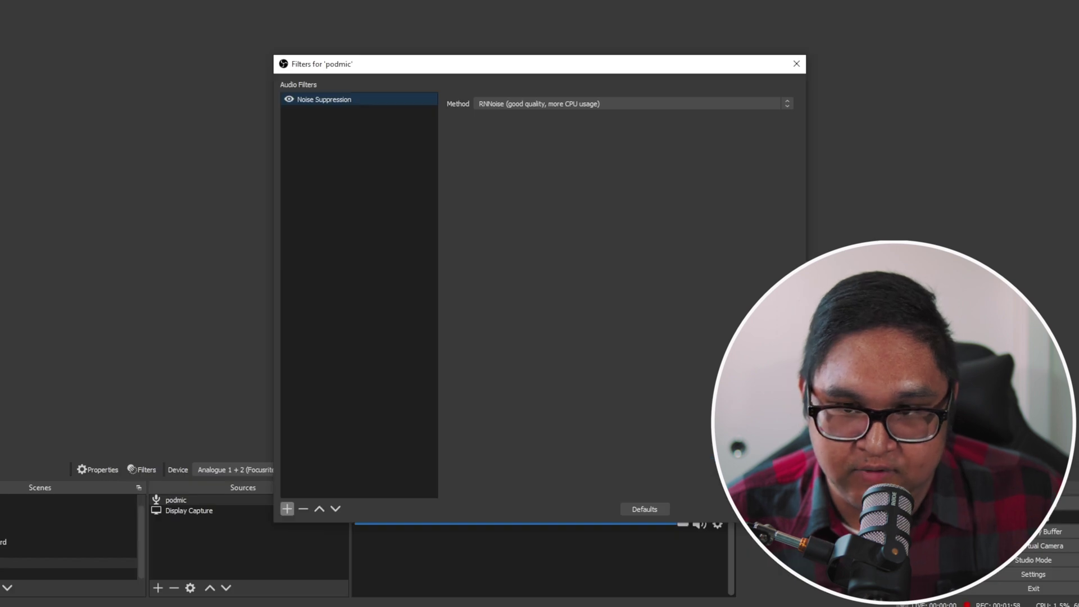
click(633, 103)
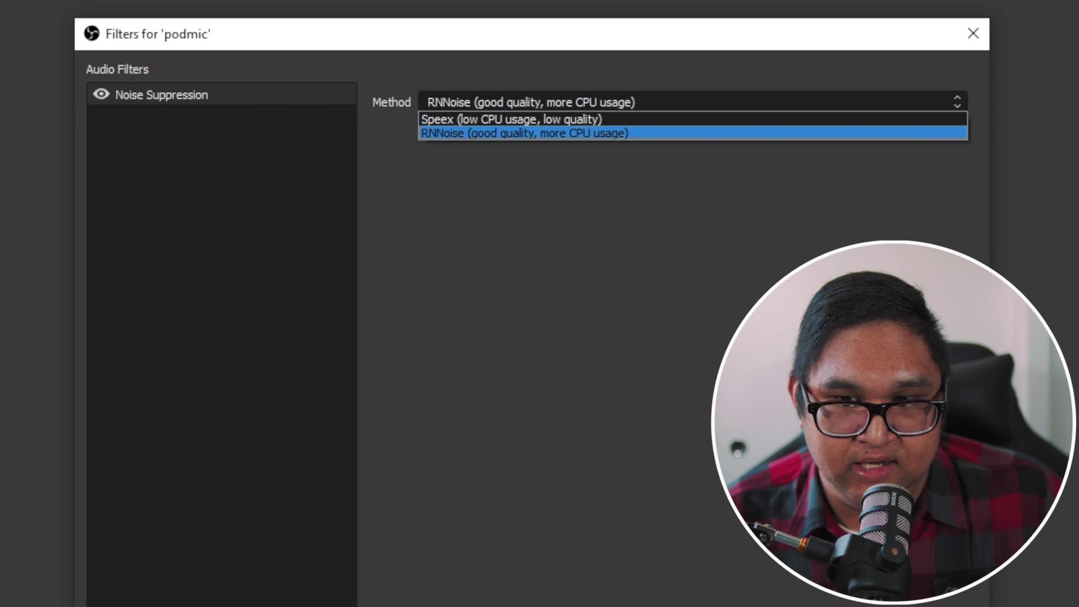
key(Return)
- Add a Noise Gate filter after the Noise Suppression filter
click(287, 506)
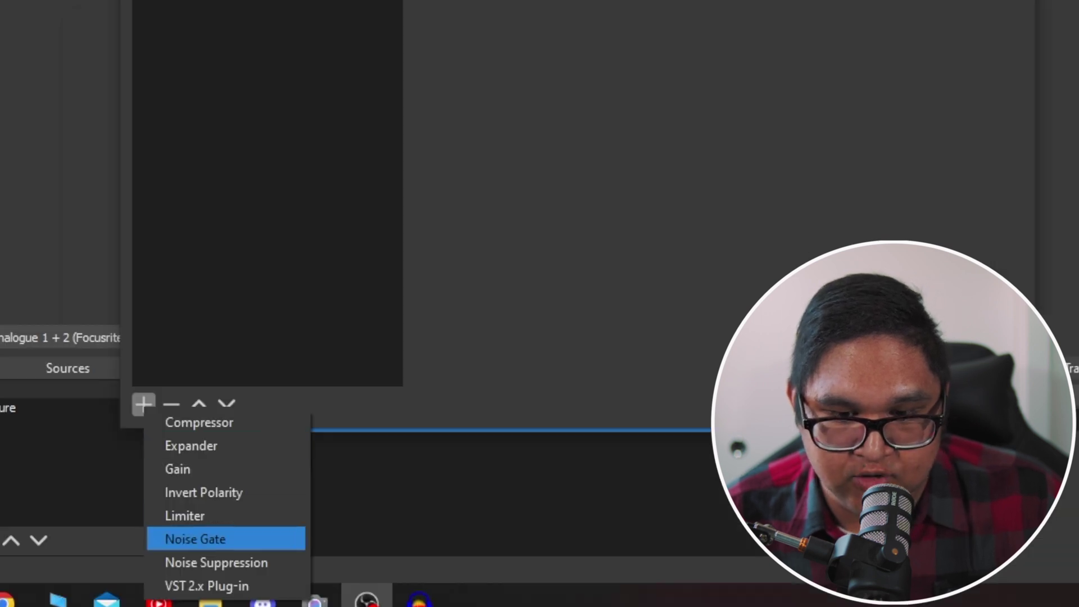
click(195, 539)
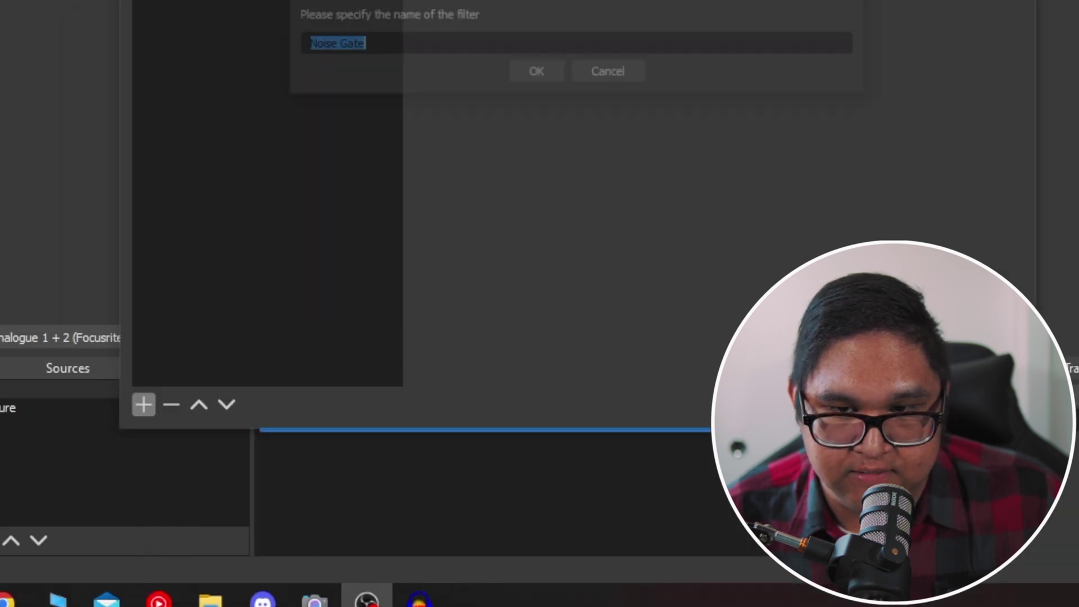
click(516, 315)
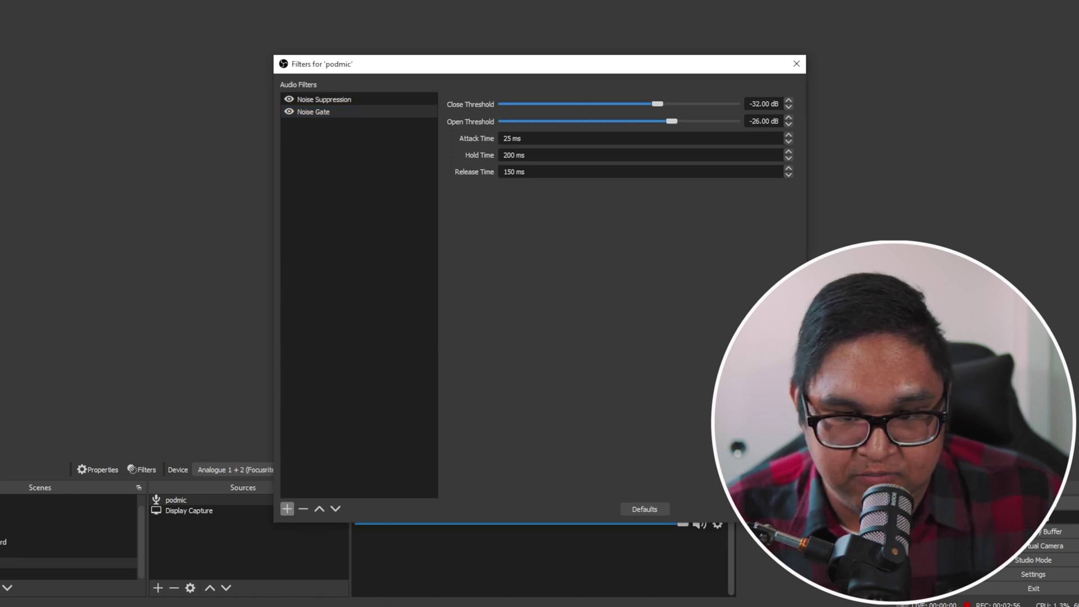
- Add a Compressor to podmic with a 3:1 ratio and a lowered threshold
click(288, 508)
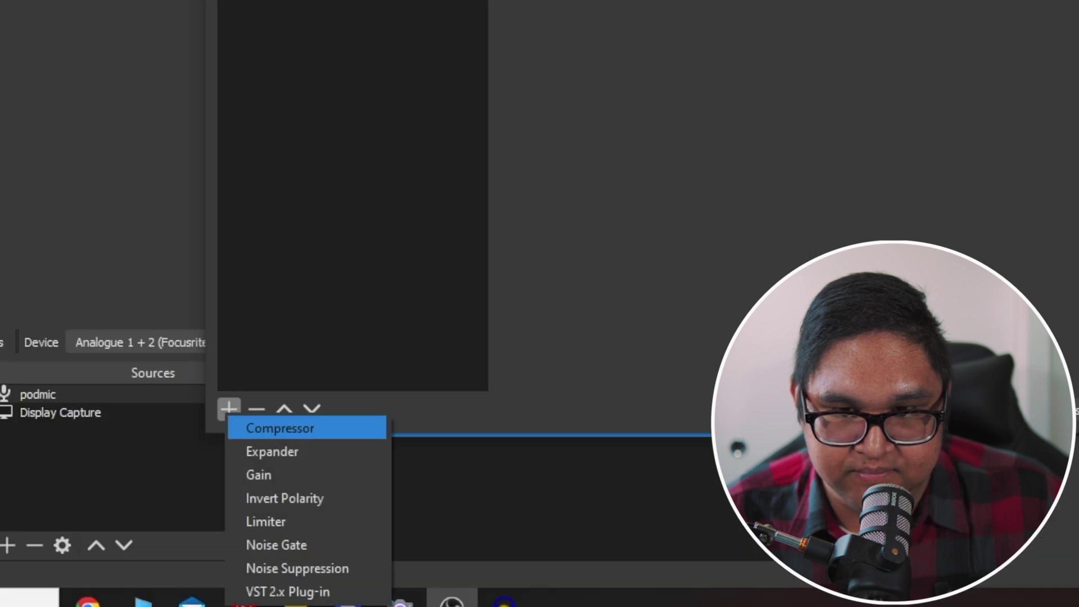
click(280, 428)
key(Return)
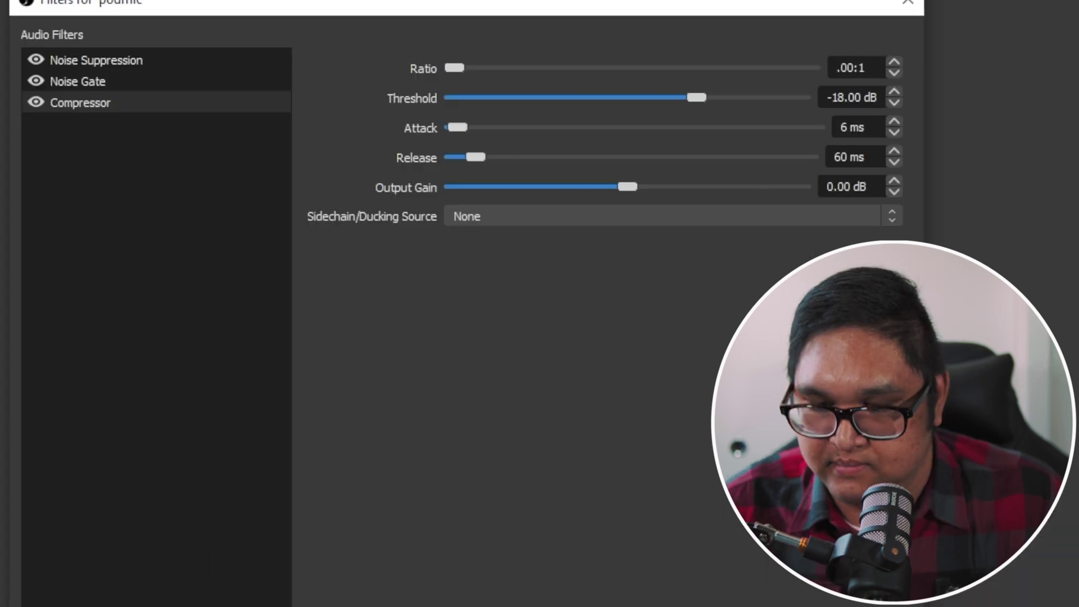
text(3)
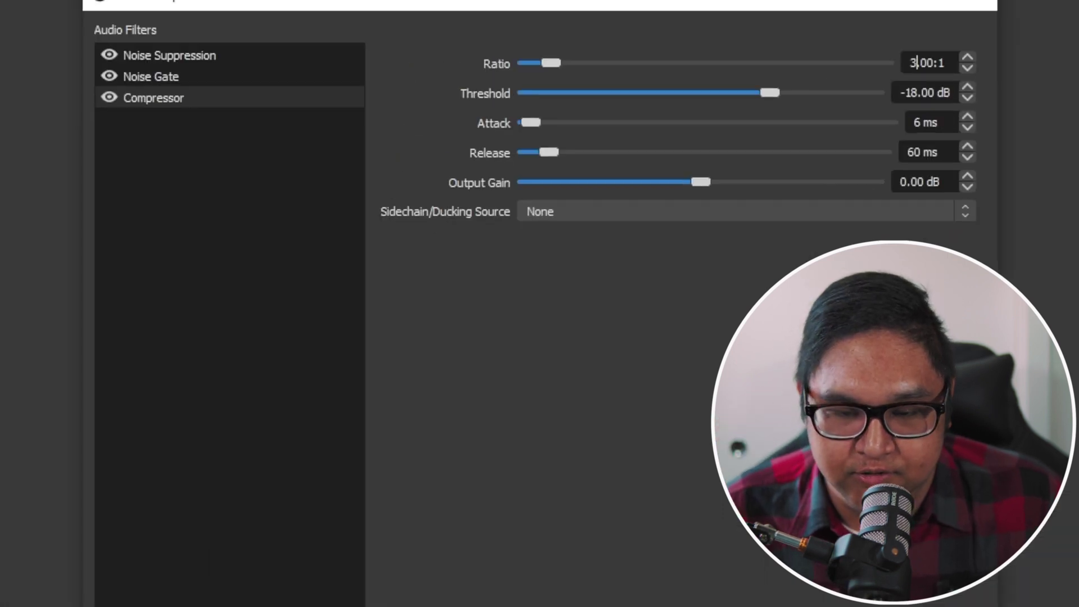
drag(770, 92, 733, 93)
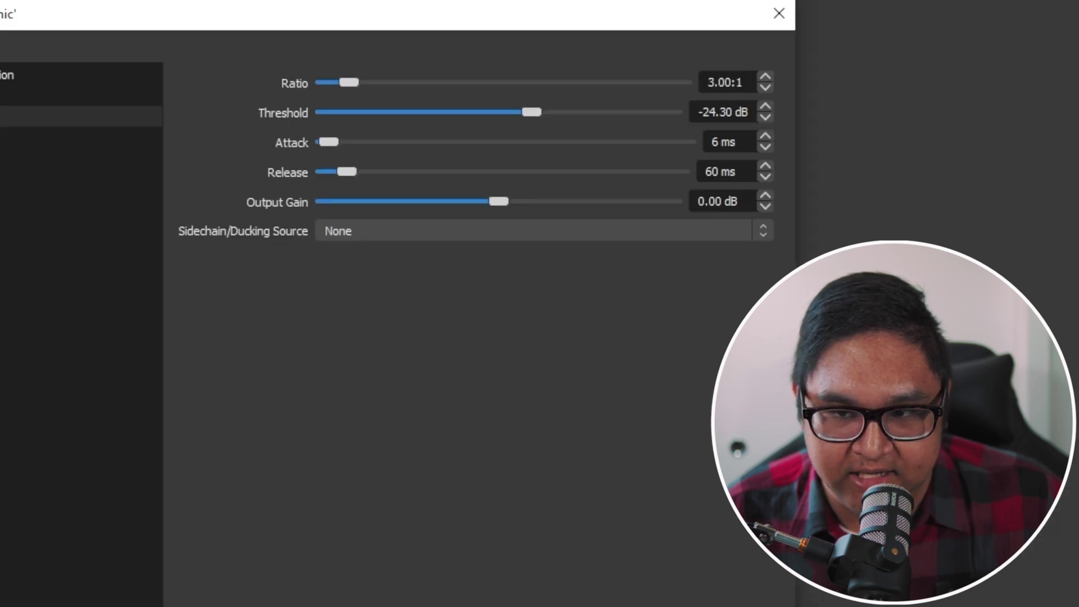
- Set the Compressor's output gain to 11.00 dB
drag(499, 201, 556, 201)
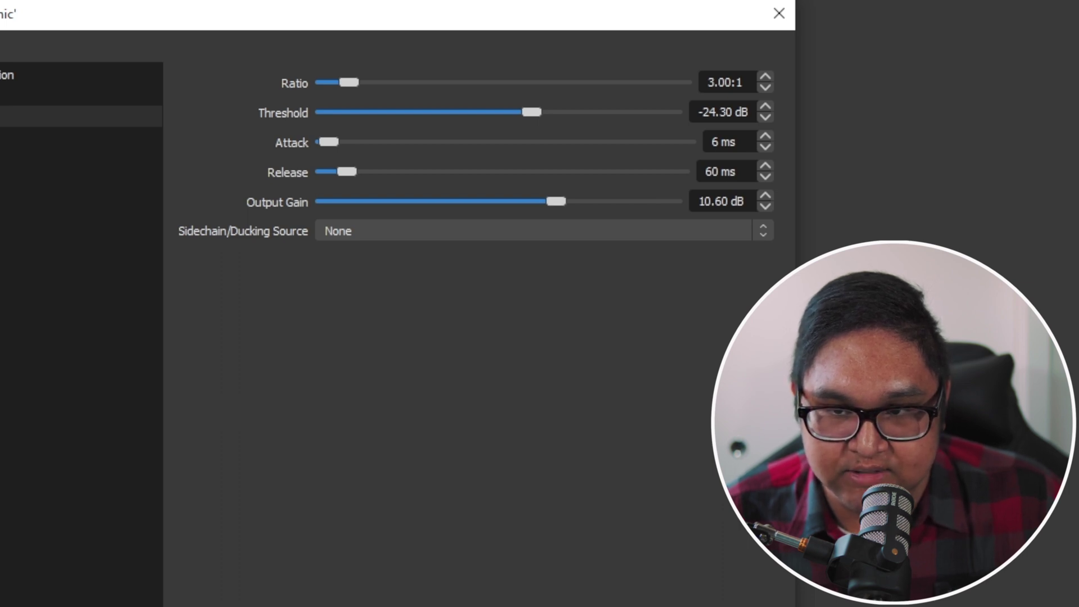
key(Right)
key(Right)
key(Right)
key(Right)
key(Left)
key(Left)
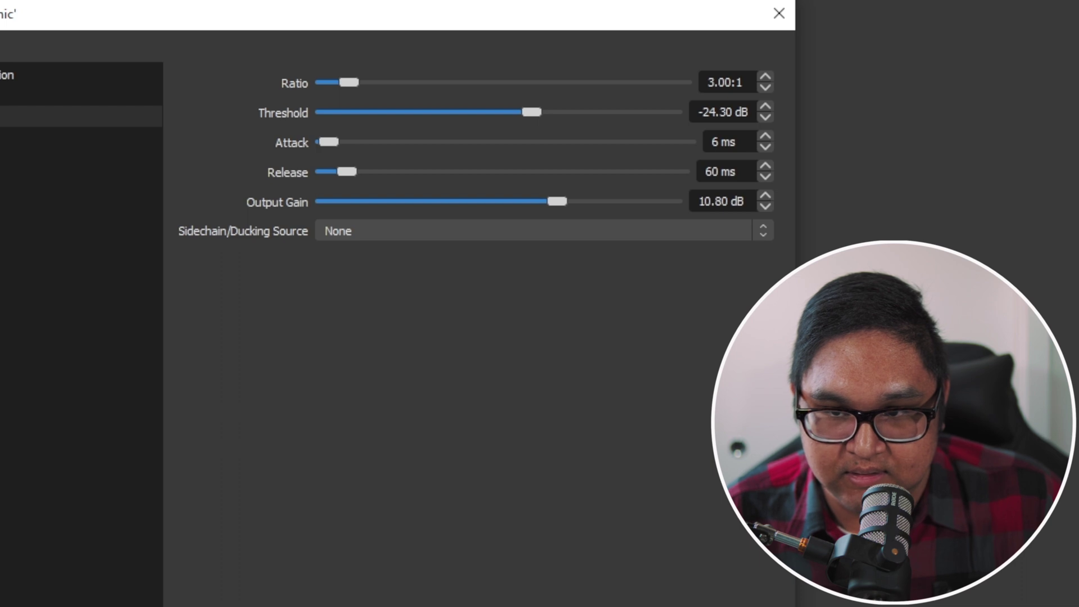
key(Right)
key(Right)
key(Right)
key(Right)
key(Left)
key(Left)
key(Left)
key(Left)
key(Right)
key(Right)
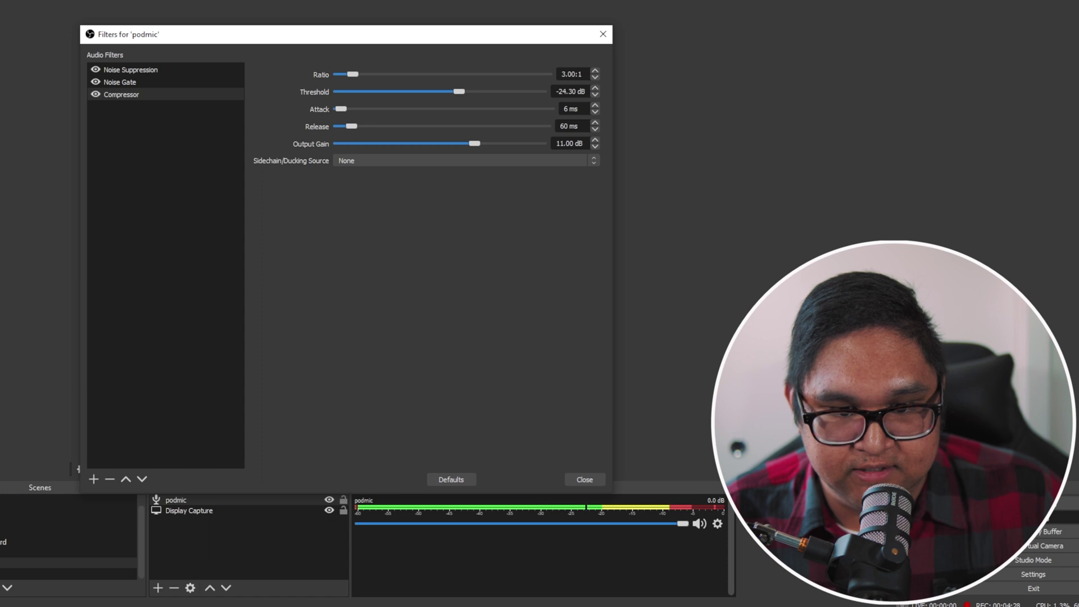
- Add a Limiter at -3.00 dB threshold and raise Compressor output gain to 12.00 dB
click(93, 479)
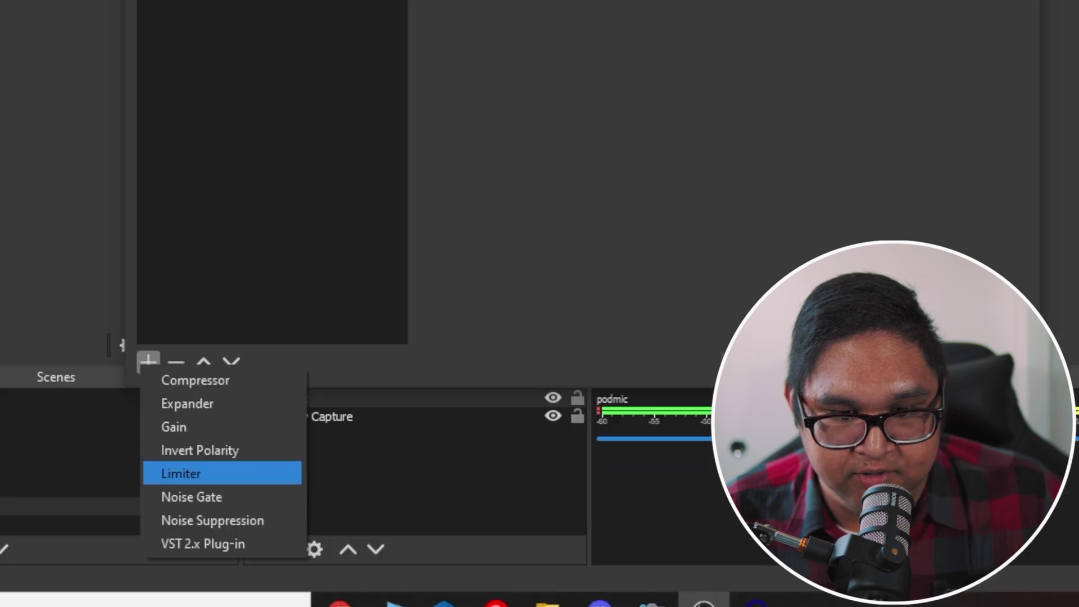
click(134, 543)
key(Return)
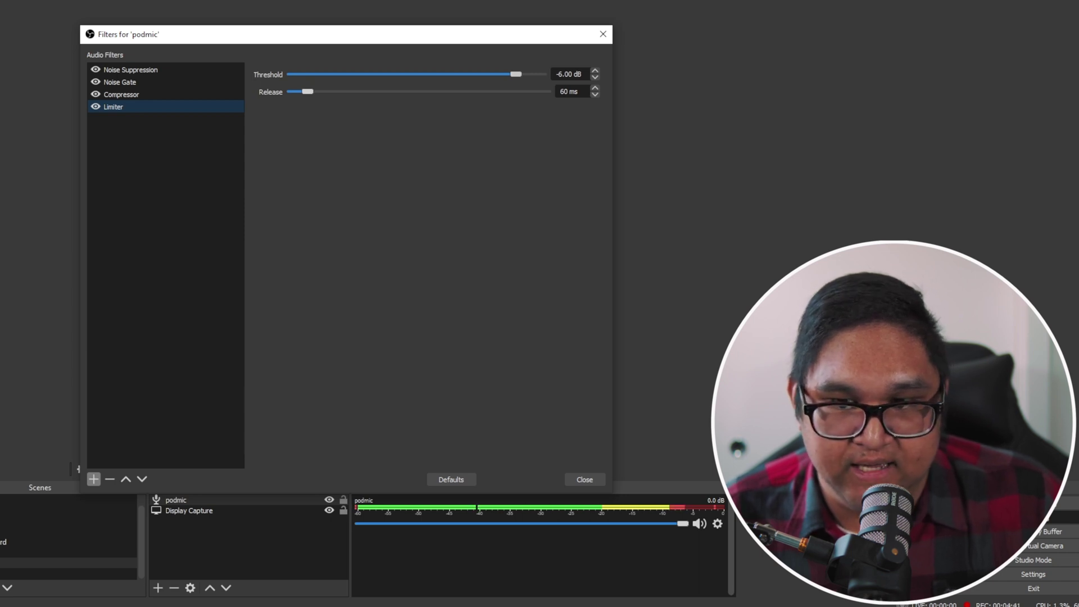
drag(516, 74, 530, 74)
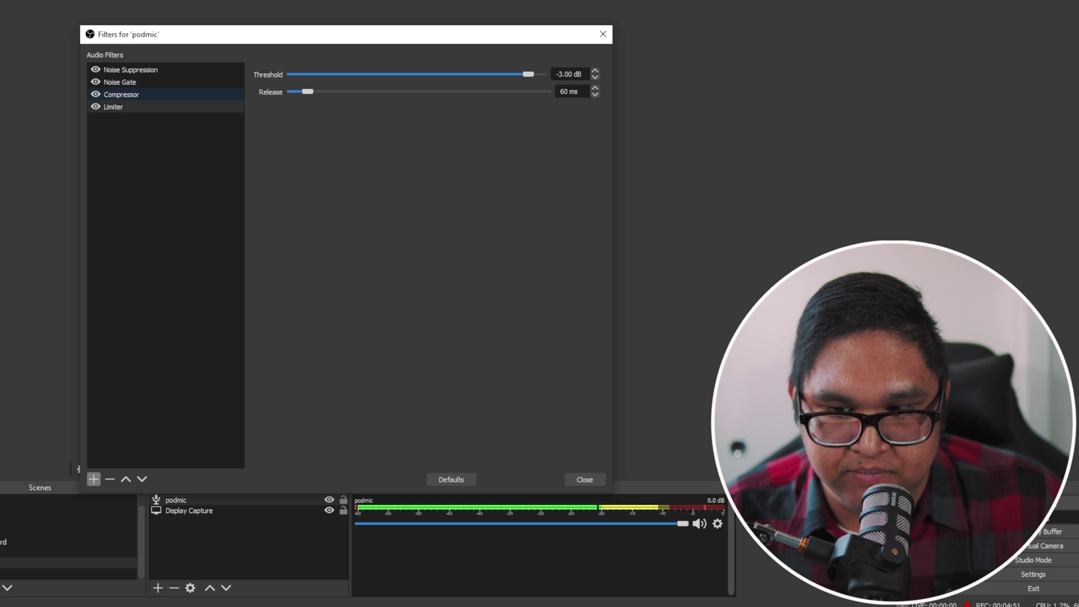
click(121, 94)
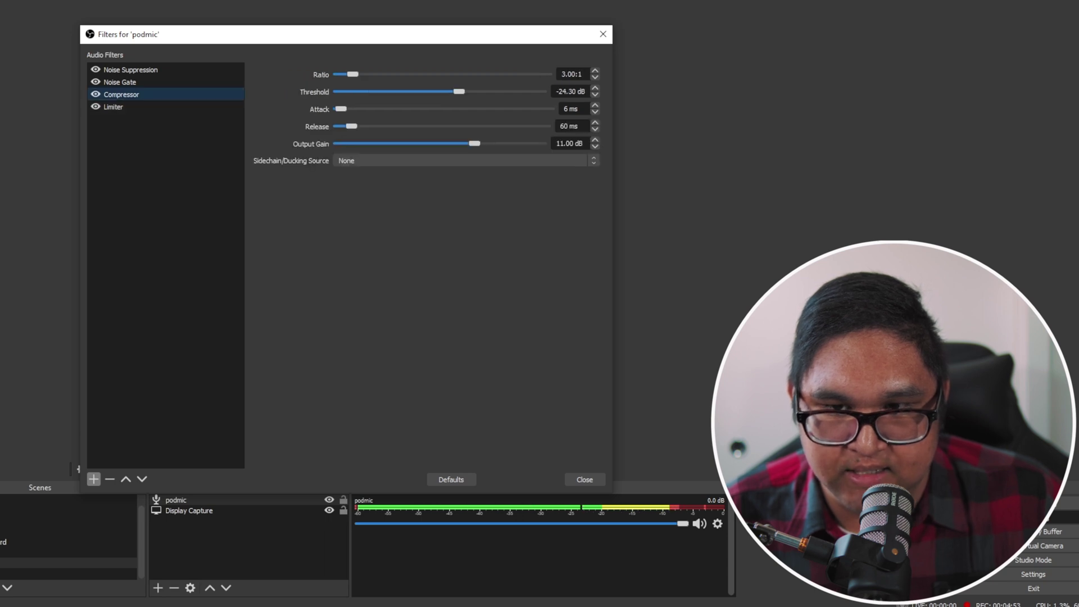
key(Page_Up)
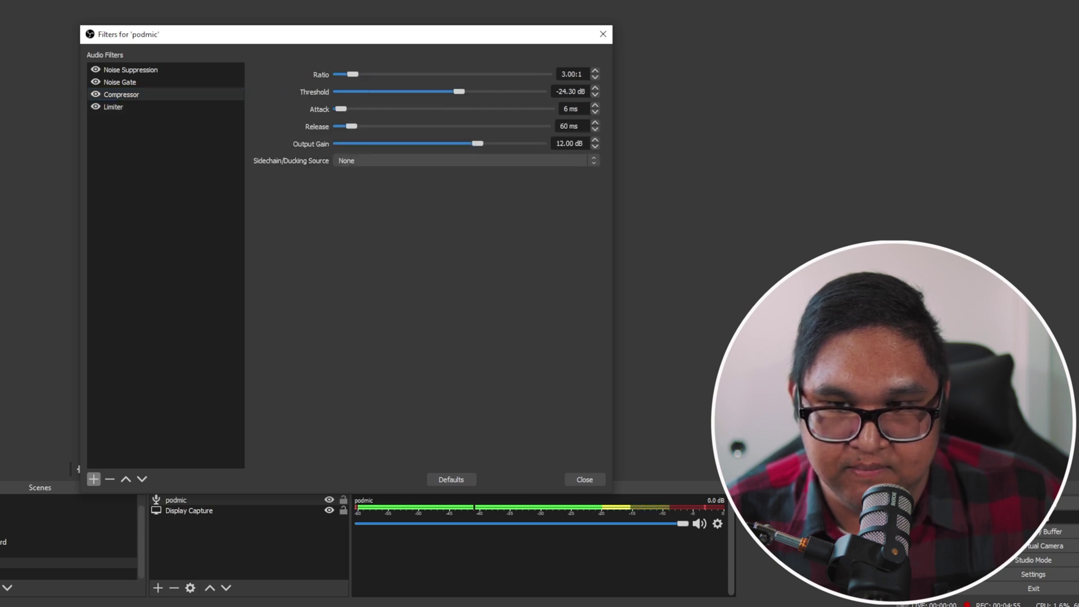